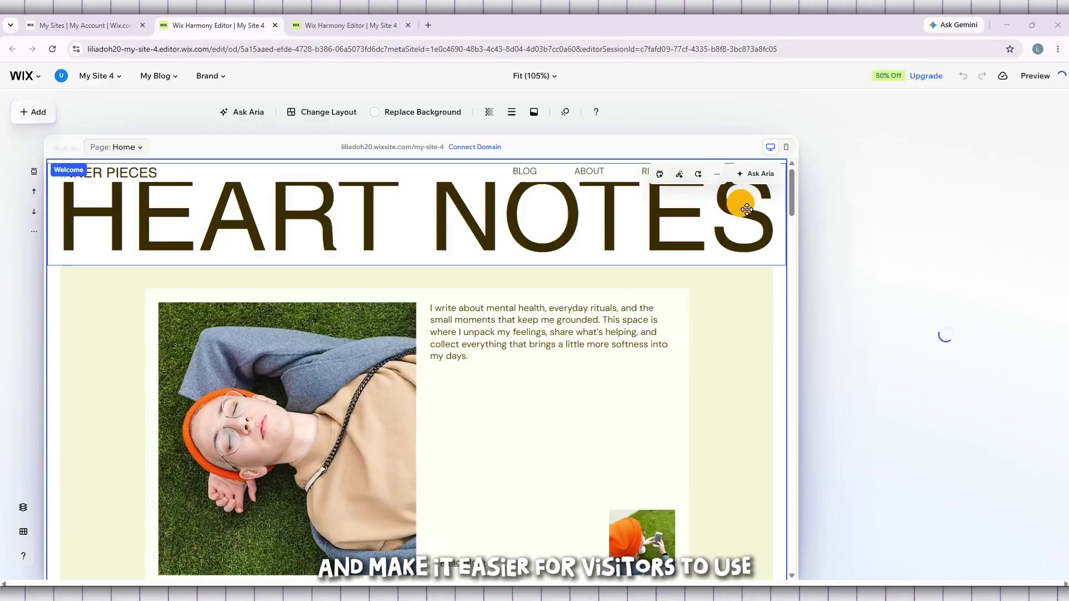
# Step: Close the duplicate site editor tab and the Aria assistant panel, leaving no page section selected
pyautogui.click(409, 25)
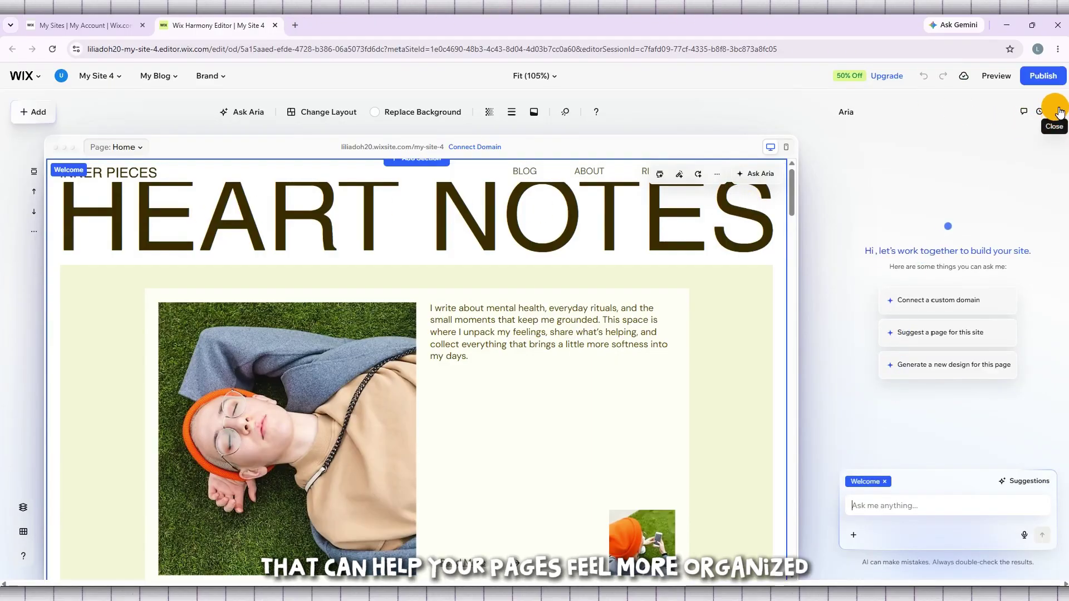
pyautogui.click(1059, 116)
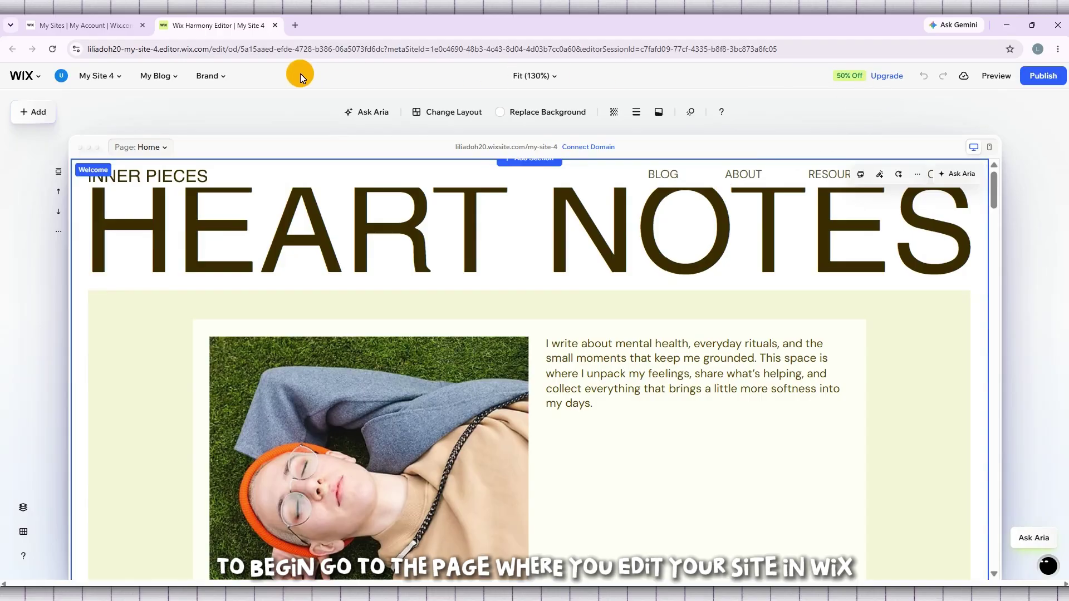
pyautogui.click(245, 104)
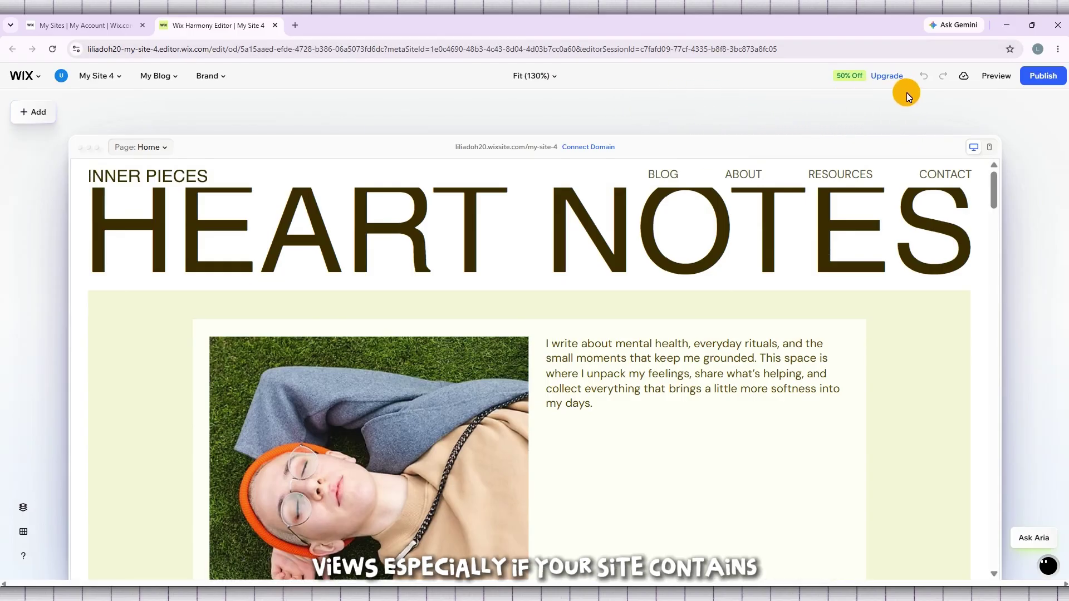
# Step: Look over the desktop layout of the Home page and switch the editor to the mobile view
pyautogui.scroll(-10, 990, 234)
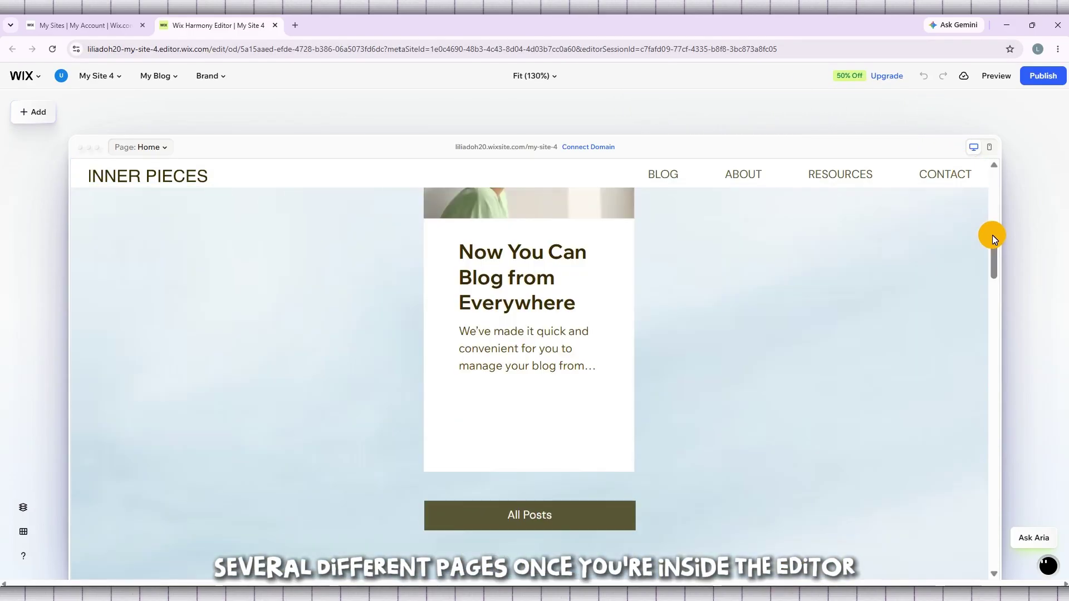
pyautogui.scroll(10, 992, 235)
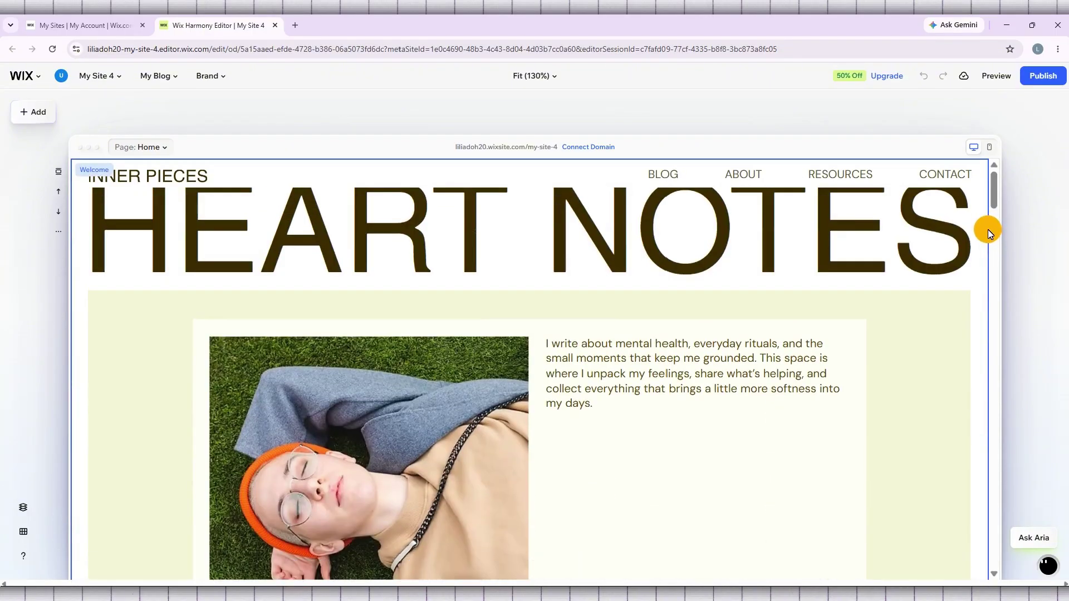
pyautogui.click(995, 158)
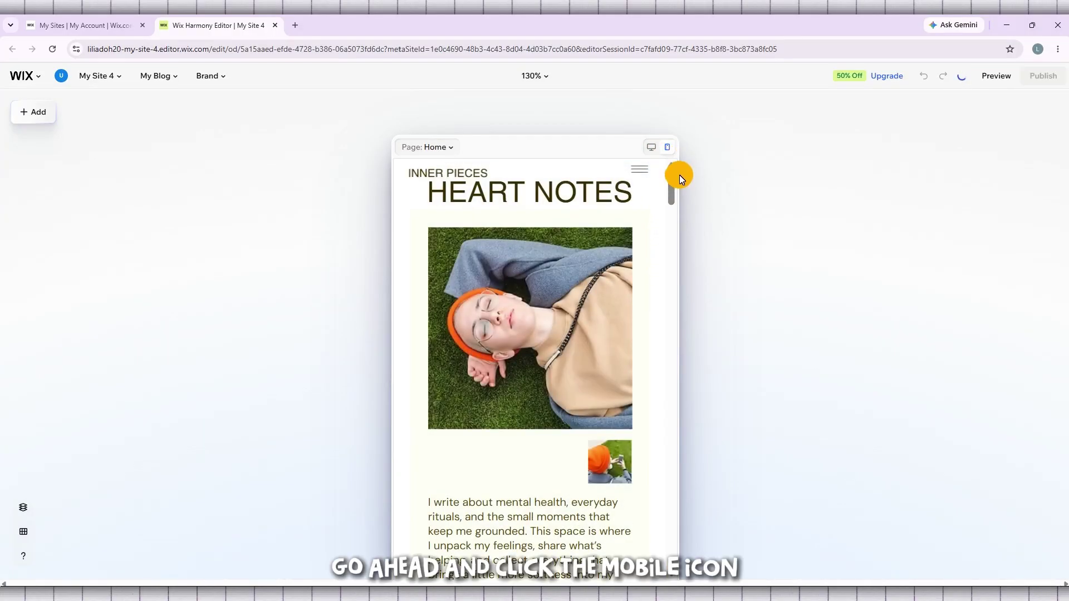
pyautogui.moveTo(670, 188)
pyautogui.mouseDown()
pyautogui.moveTo(684, 265)
pyautogui.moveTo(663, 370)
pyautogui.moveTo(659, 502)
pyautogui.moveTo(673, 549)
pyautogui.moveTo(663, 312)
pyautogui.moveTo(671, 181)
pyautogui.mouseUp()
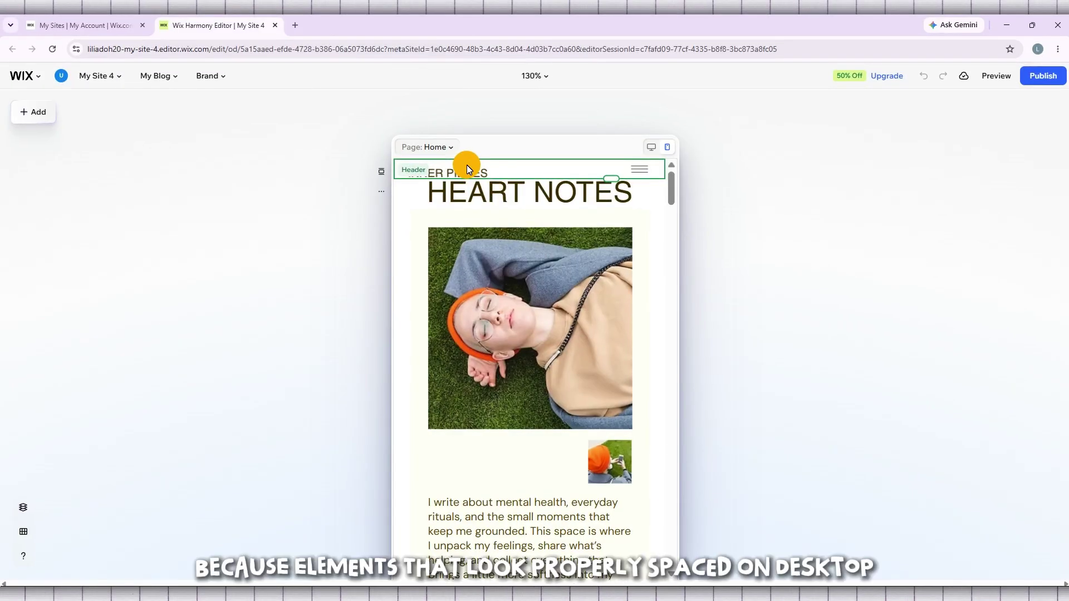
# Step: Move the INNER PIECES logo slightly up in the mobile header and shift the HEART NOTES heading down, away from it
pyautogui.click(460, 179)
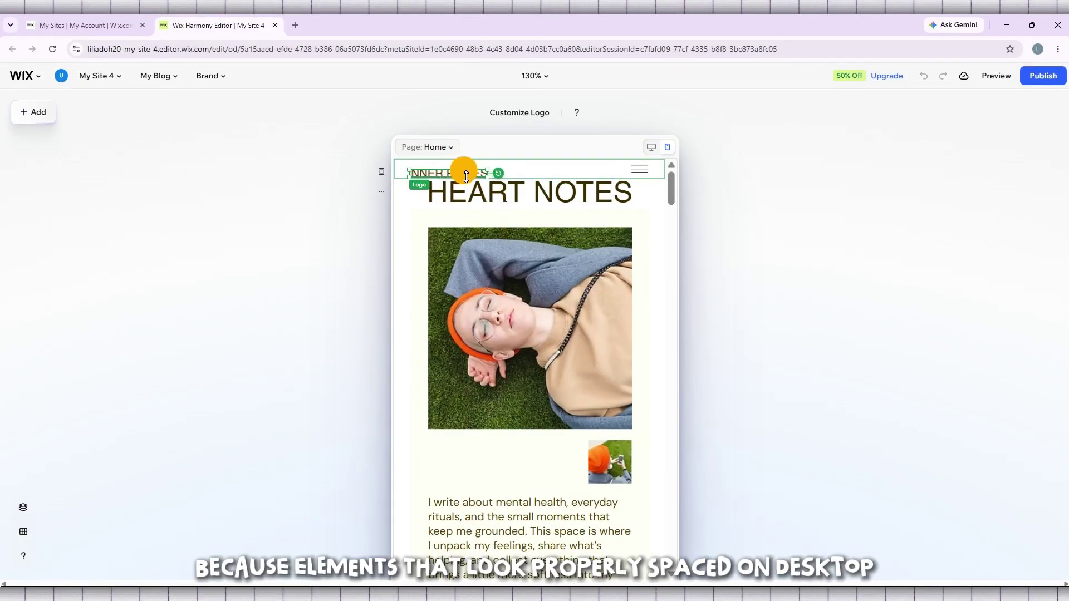
pyautogui.moveTo(443, 176)
pyautogui.mouseDown()
pyautogui.moveTo(433, 165)
pyautogui.moveTo(436, 174)
pyautogui.mouseUp()
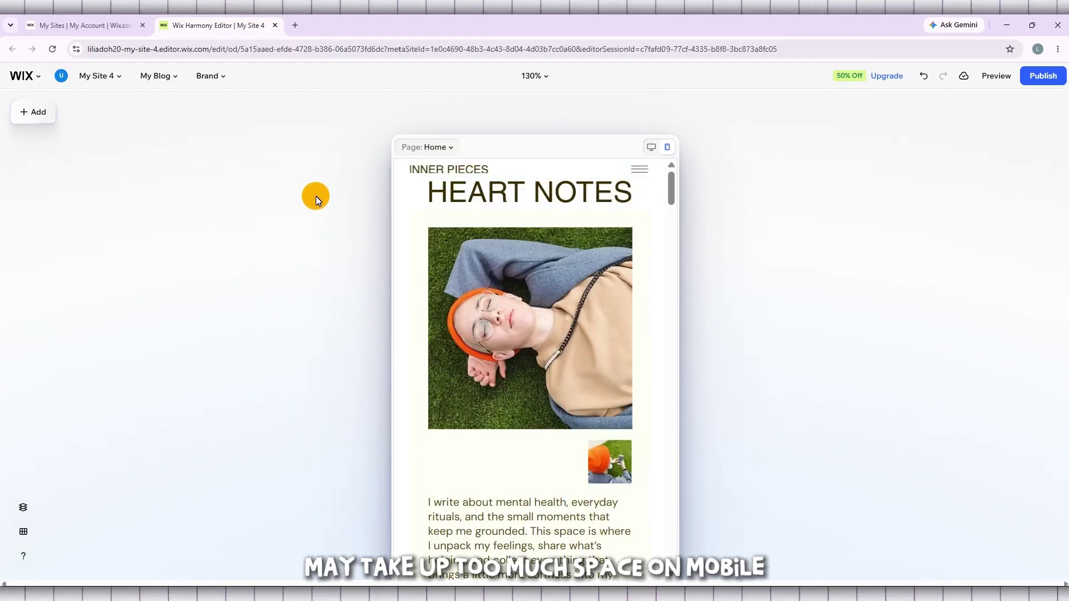
pyautogui.click(490, 192)
pyautogui.moveTo(511, 201); pyautogui.dragTo(505, 199)
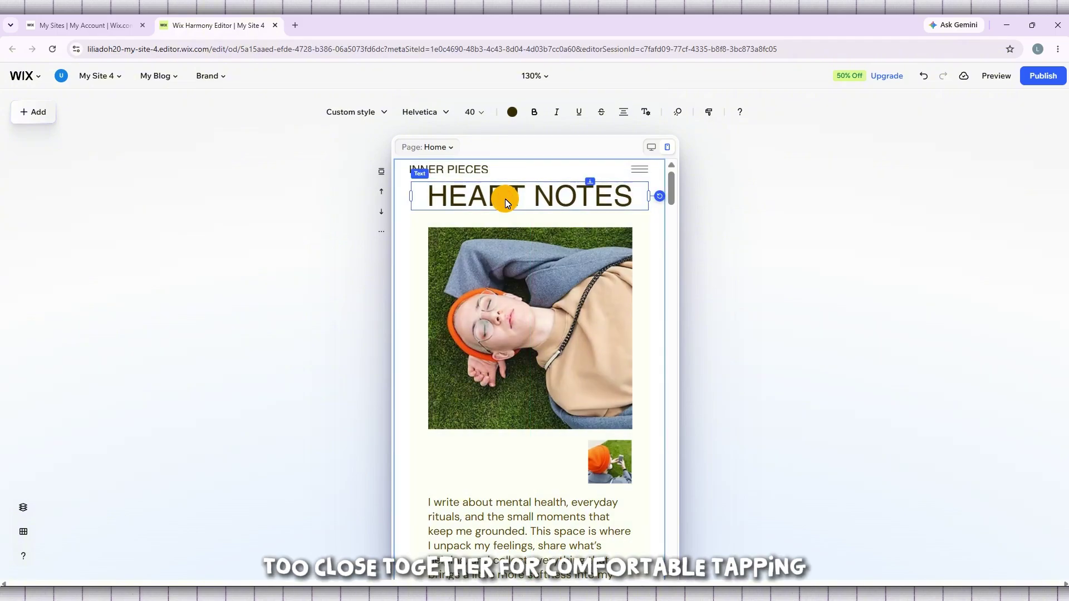
pyautogui.click(467, 172)
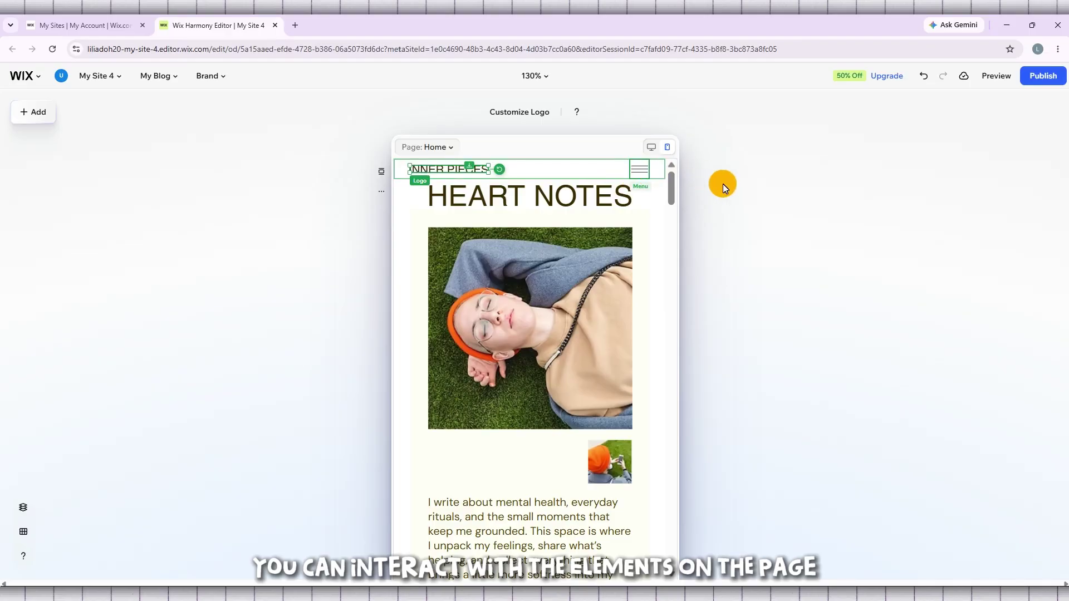
pyautogui.click(538, 202)
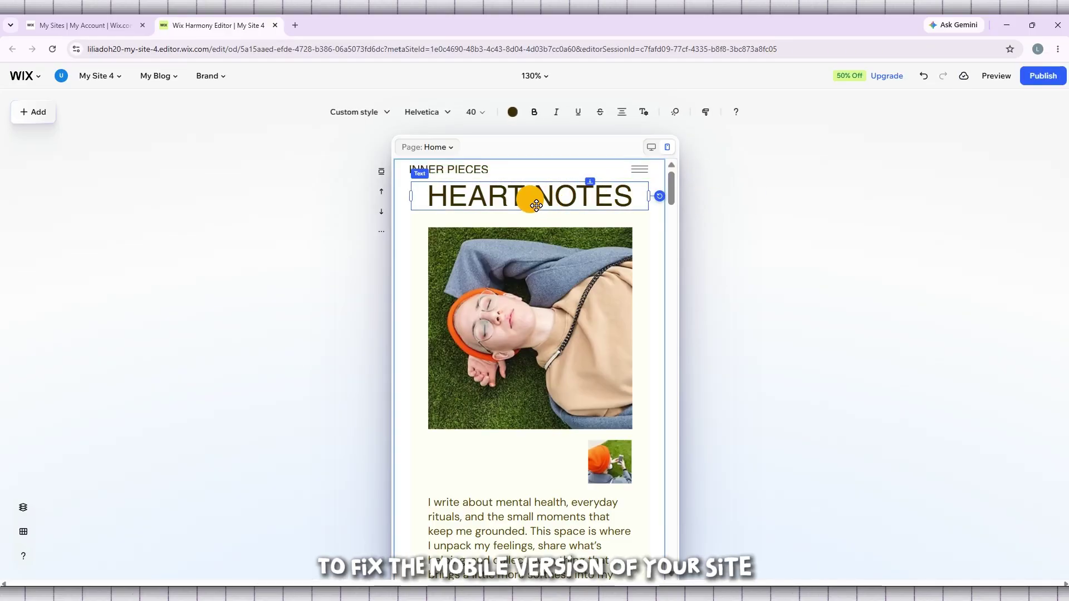
pyautogui.moveTo(537, 203)
pyautogui.mouseDown()
pyautogui.moveTo(536, 212)
pyautogui.moveTo(529, 205)
pyautogui.mouseUp()
# Step: Remove the small image below the main photo from the mobile layout
pyautogui.scroll(-1, 597, 288)
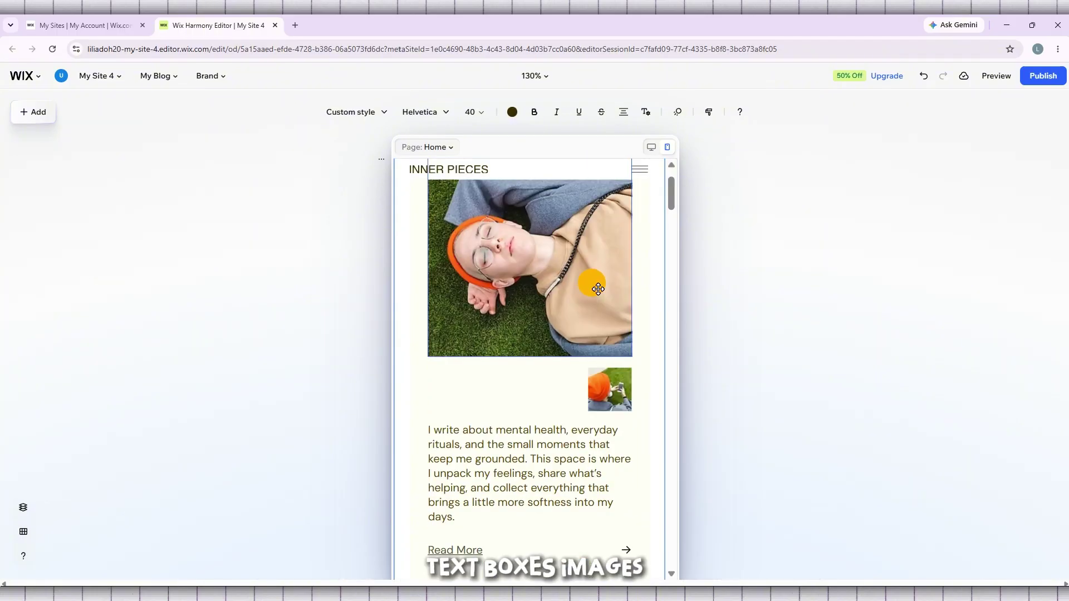
pyautogui.click(592, 405)
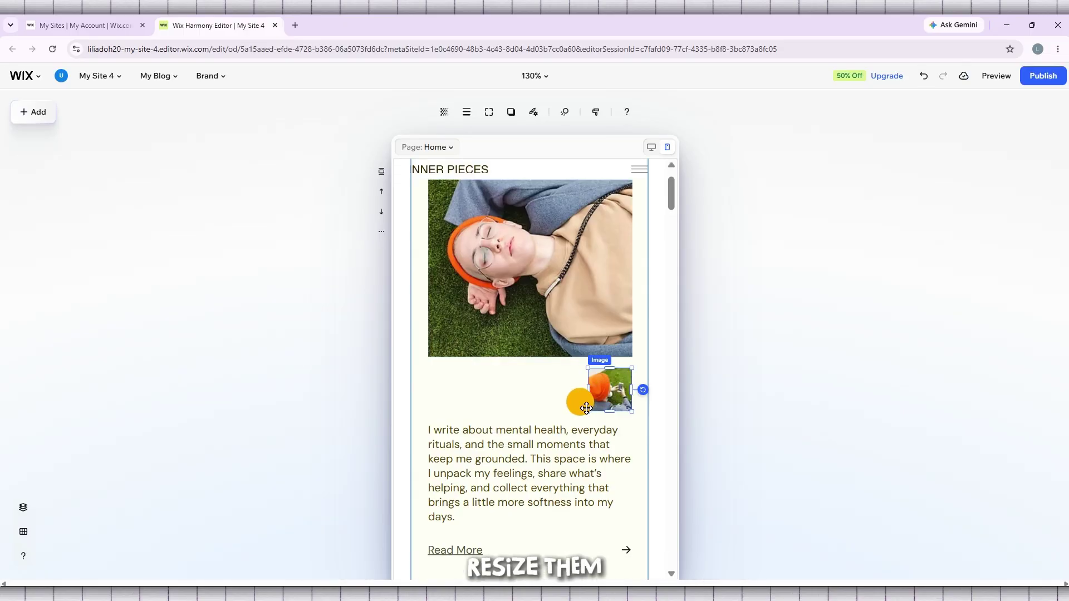
pyautogui.press('Delete')
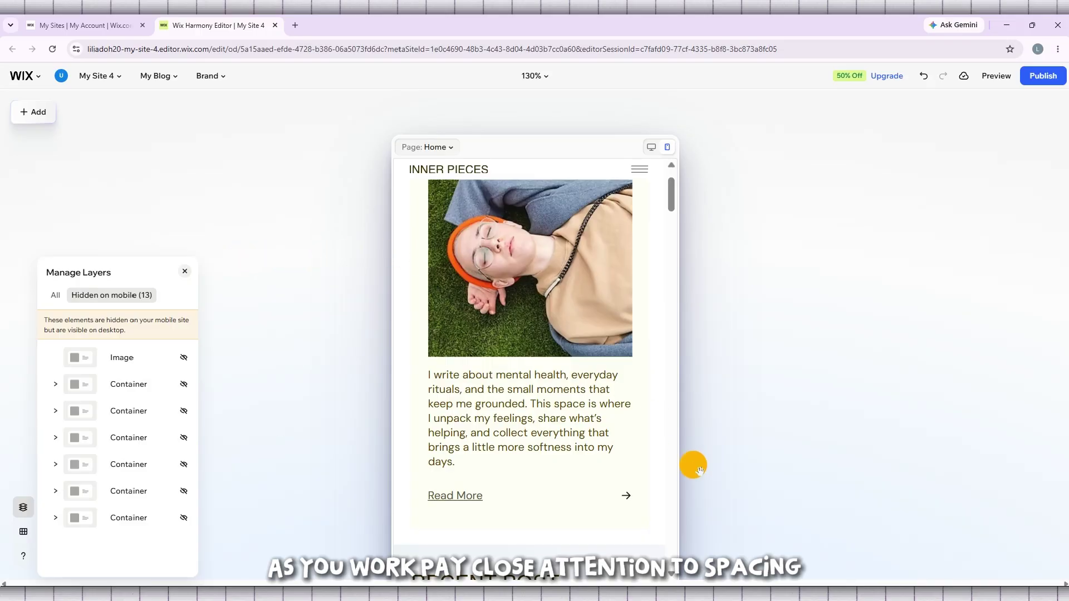
# Step: Examine the recent post and blog feed sections of the mobile Home page for spacing, readability and ease of tapping
pyautogui.scroll(-4, 680, 241)
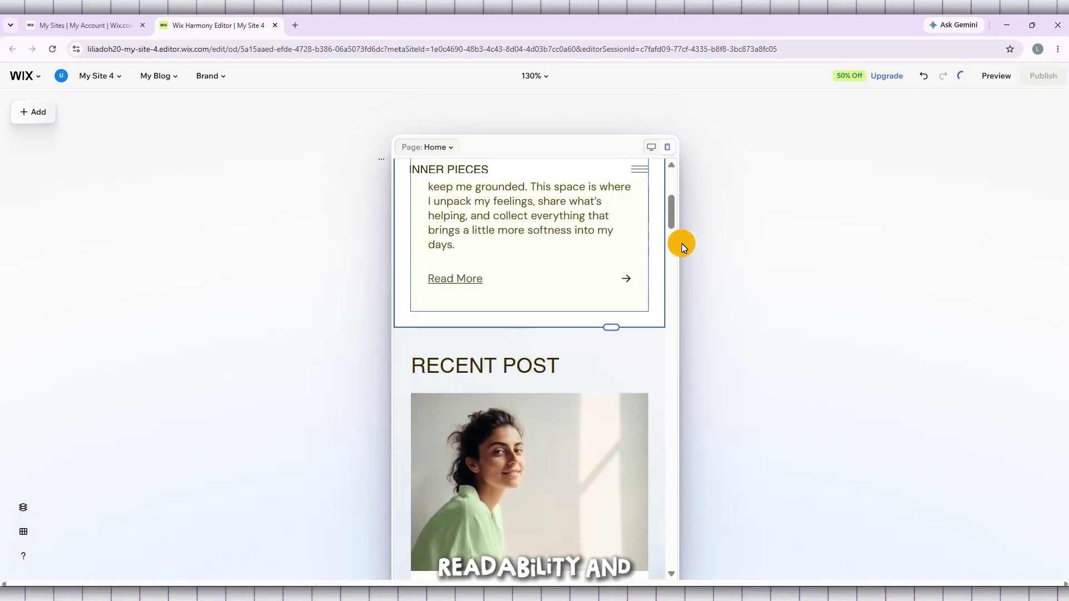
pyautogui.click(657, 290)
pyautogui.scroll(-3, 613, 382)
pyautogui.scroll(-1, 612, 383)
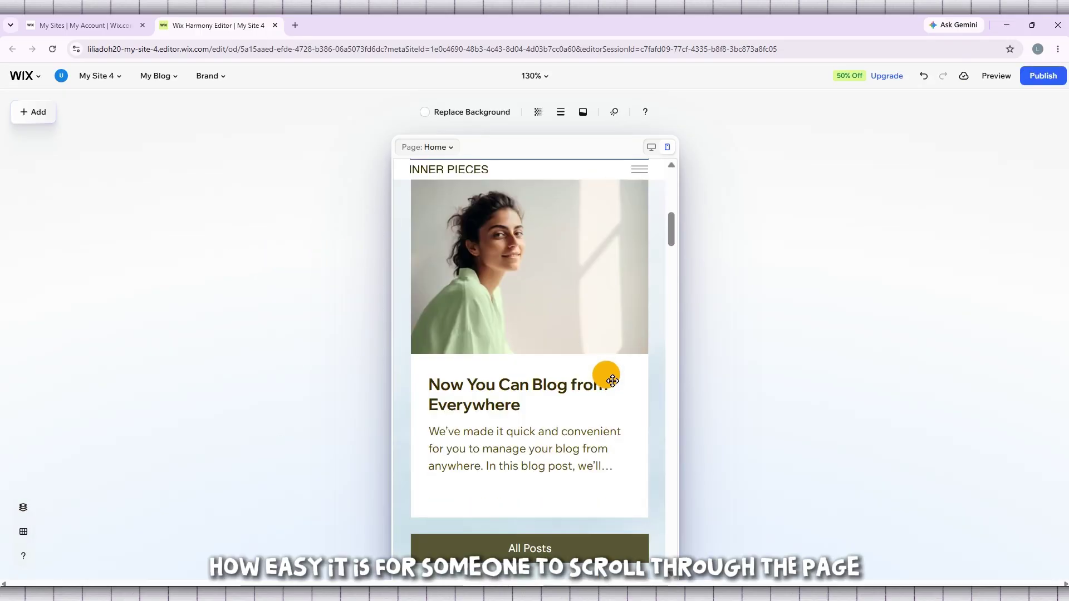
pyautogui.scroll(-5, 609, 377)
pyautogui.scroll(-5, 607, 378)
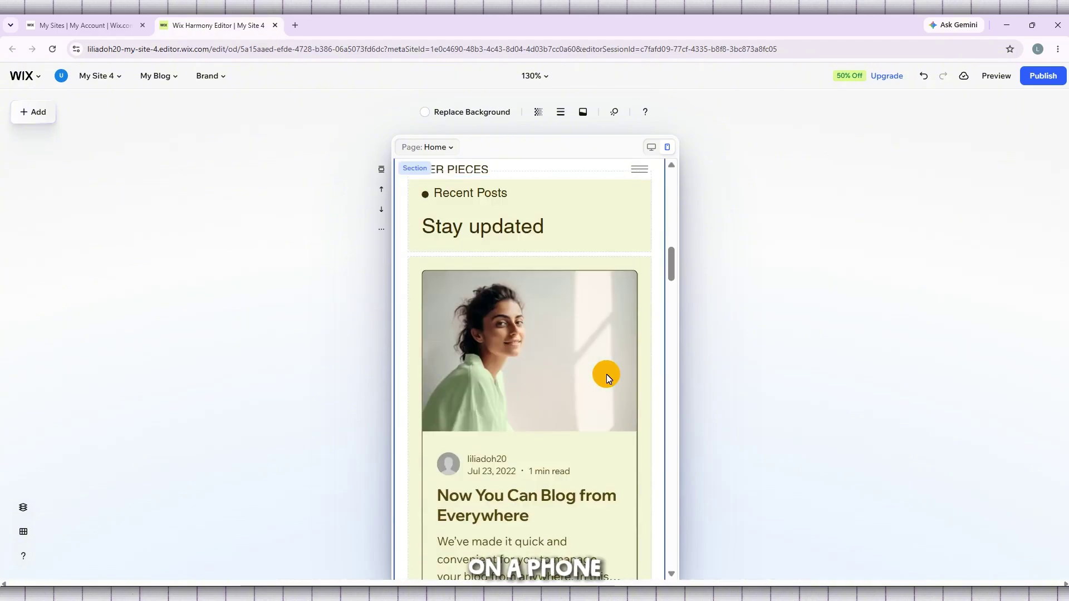
pyautogui.click(557, 500)
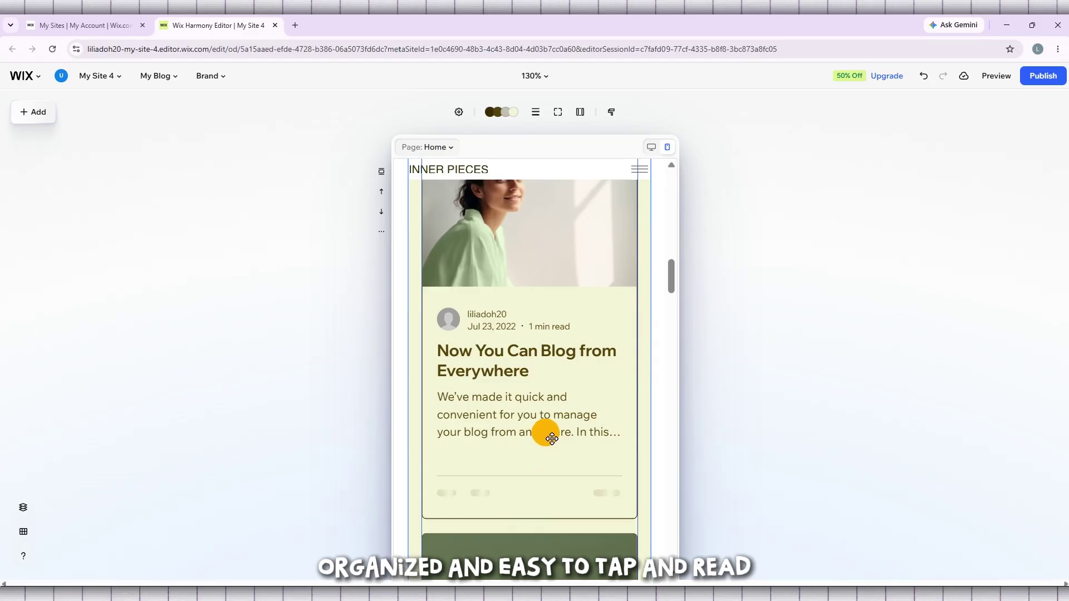
pyautogui.scroll(4, 510, 411)
pyautogui.scroll(-15, 510, 411)
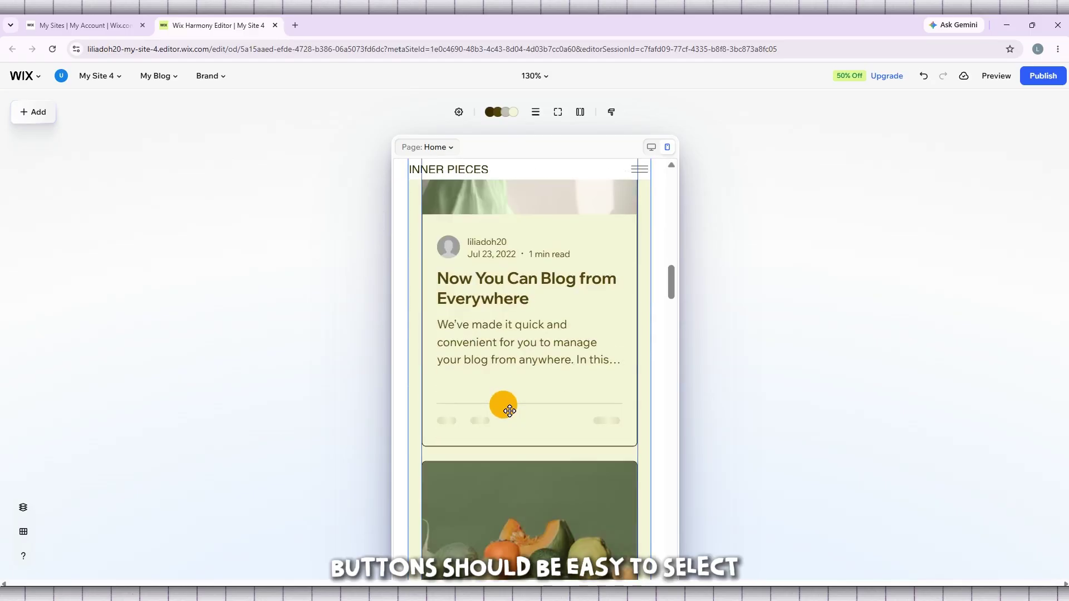
pyautogui.scroll(-7, 510, 411)
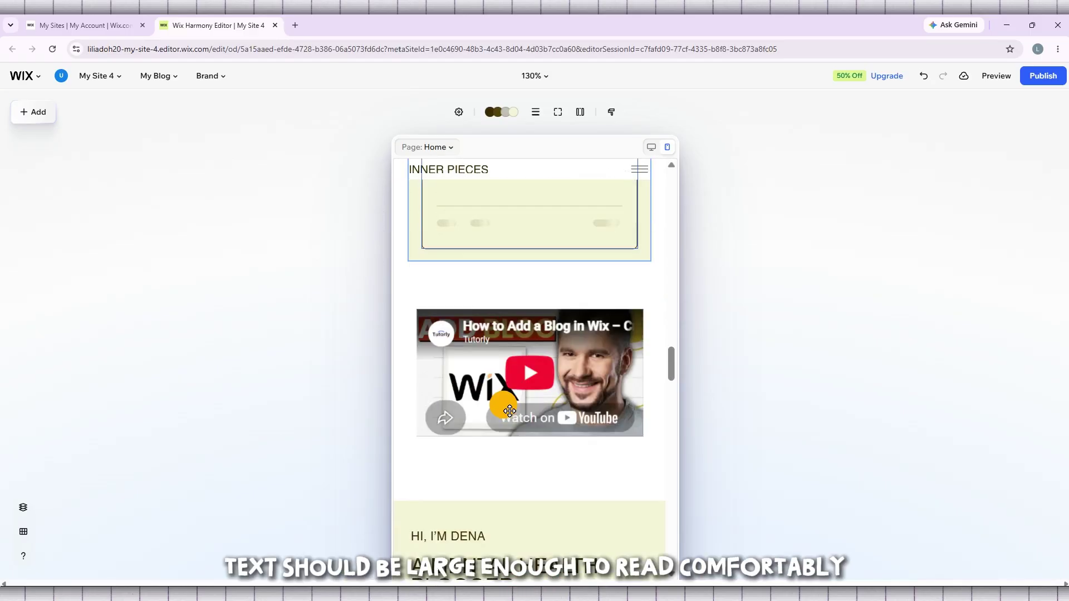
# Step: Shorten the embedded YouTube video section to reduce the empty space below the video, and slightly raise its upper boundary
pyautogui.click(516, 473)
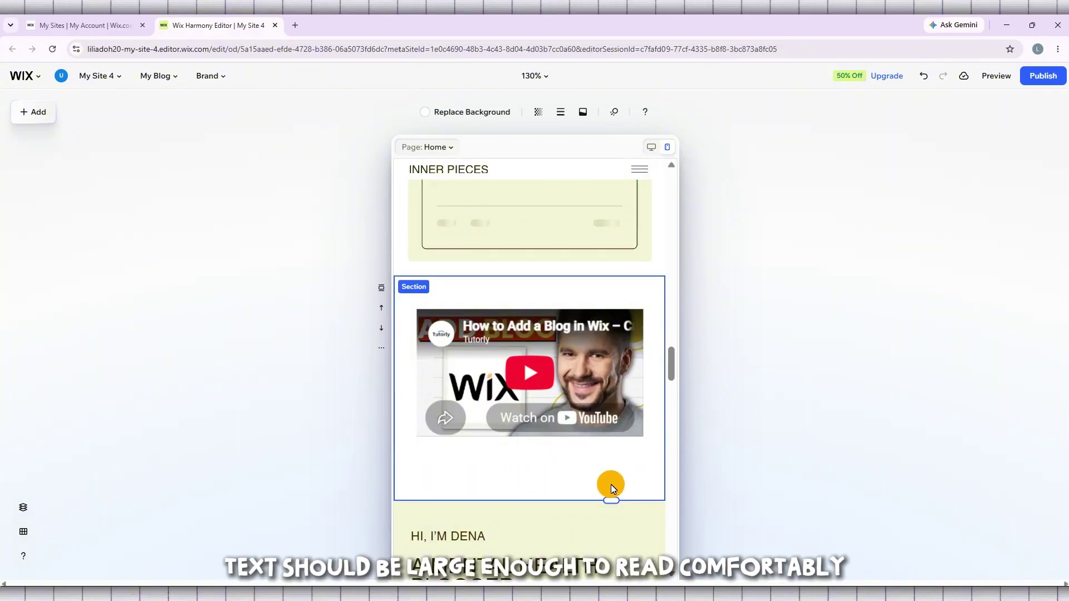
pyautogui.moveTo(611, 500); pyautogui.dragTo(612, 499)
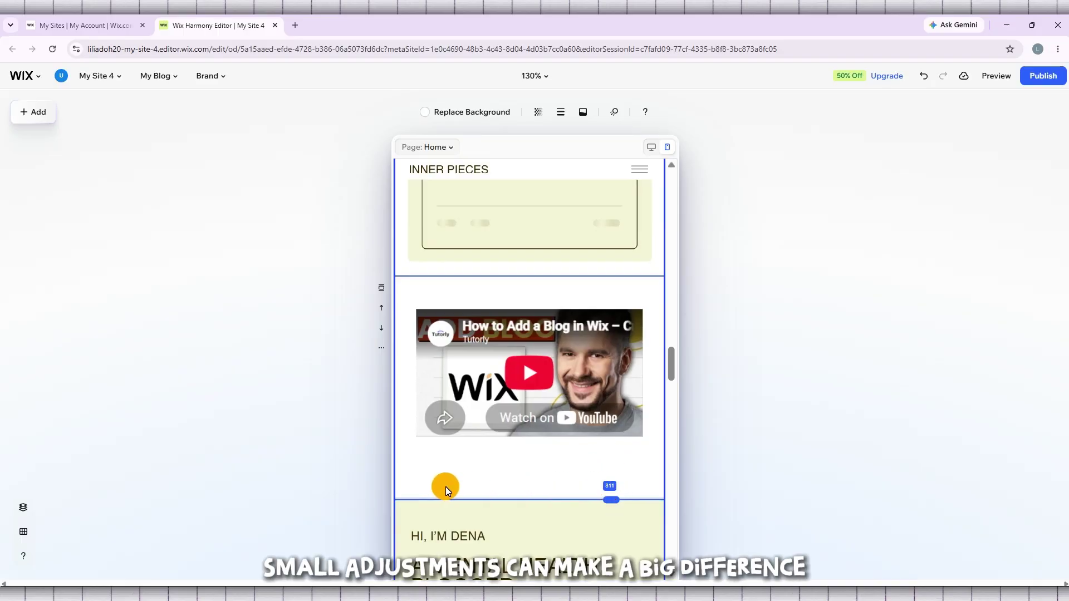
pyautogui.moveTo(445, 489); pyautogui.dragTo(617, 504)
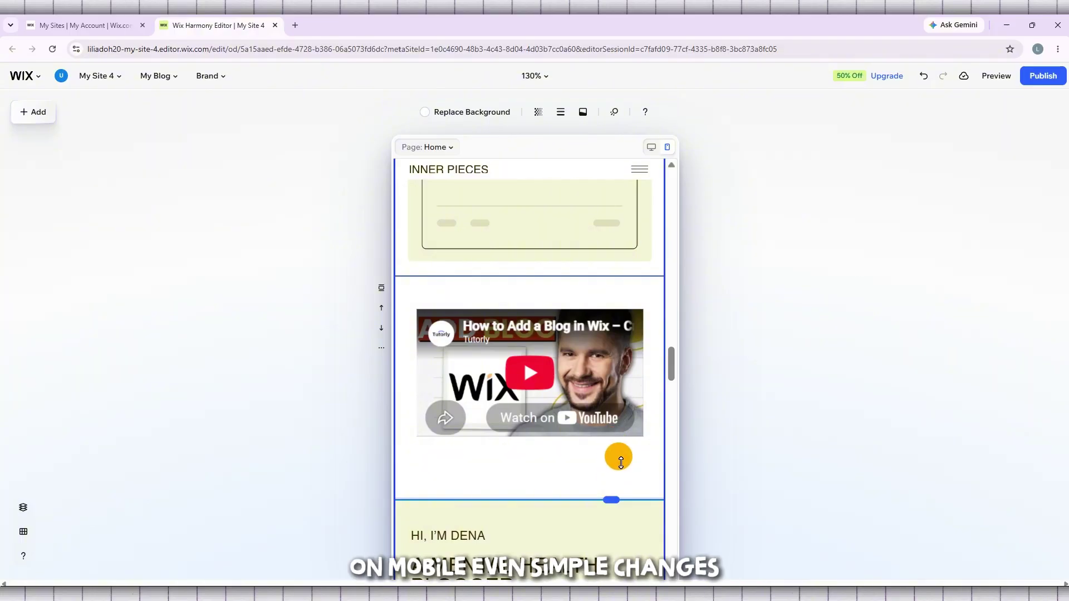
pyautogui.moveTo(559, 473); pyautogui.dragTo(589, 460)
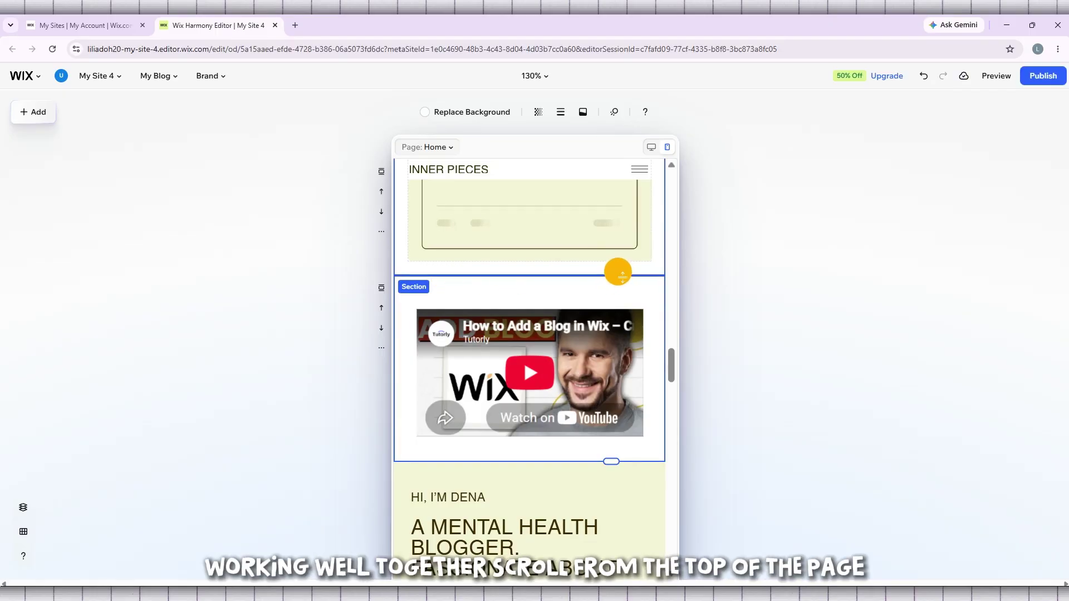
pyautogui.moveTo(618, 276)
pyautogui.mouseDown()
pyautogui.moveTo(607, 296)
pyautogui.moveTo(608, 273)
pyautogui.mouseUp()
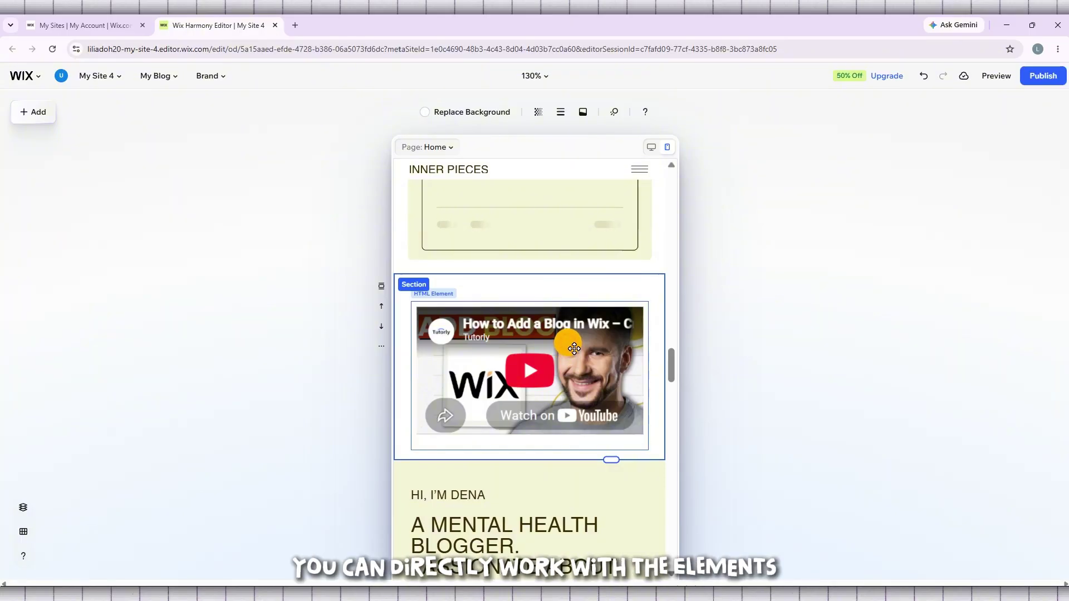
# Step: Review the subscription form and footer at the end of the mobile Home page, and return to the page's beginning
pyautogui.moveTo(670, 362); pyautogui.dragTo(678, 520)
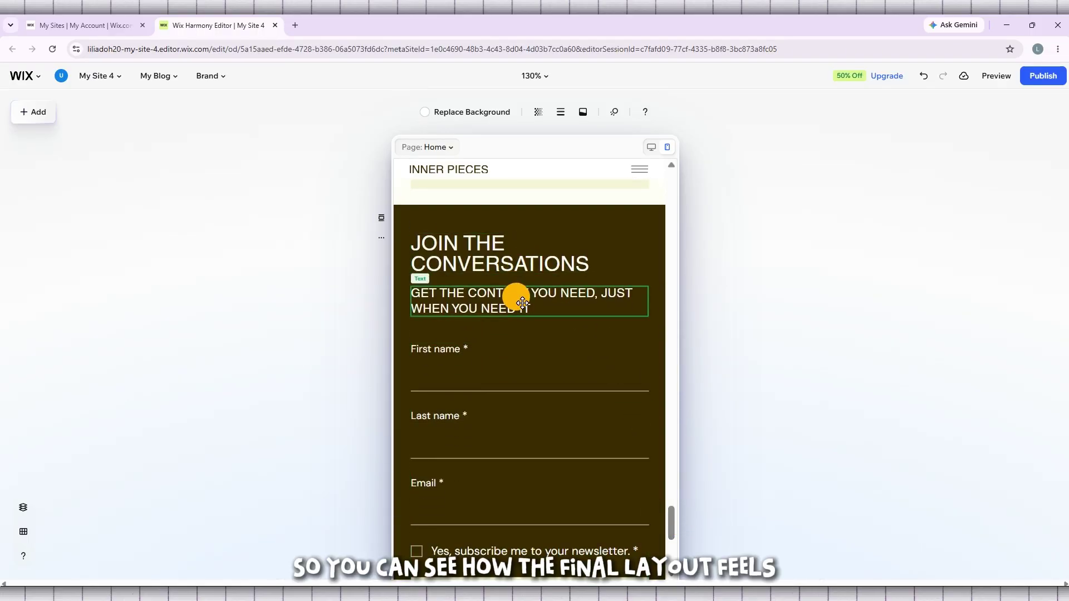
pyautogui.scroll(-1, 589, 373)
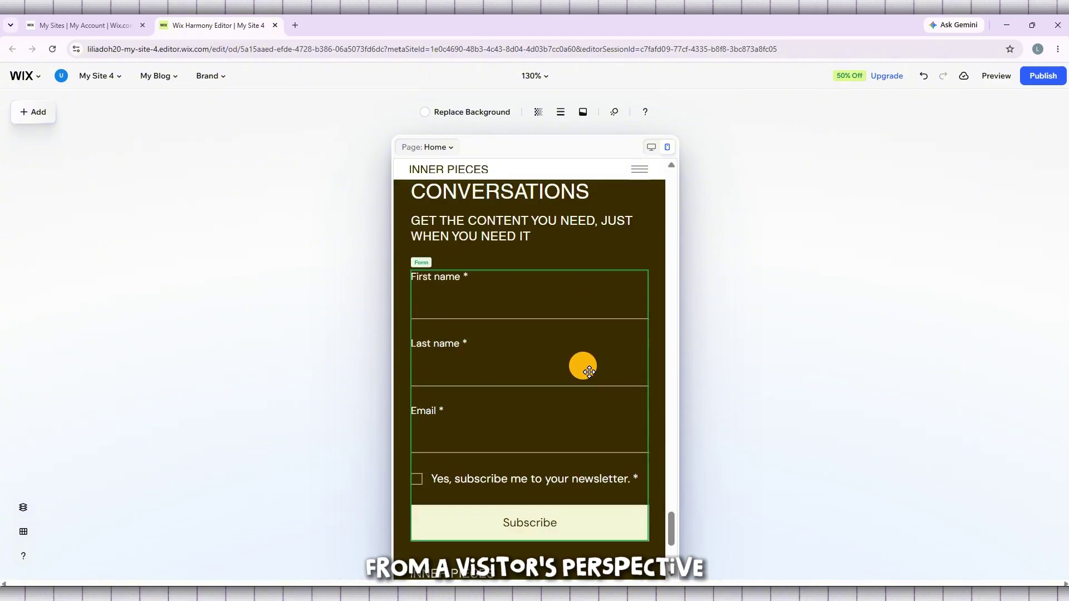
pyautogui.scroll(-3, 589, 372)
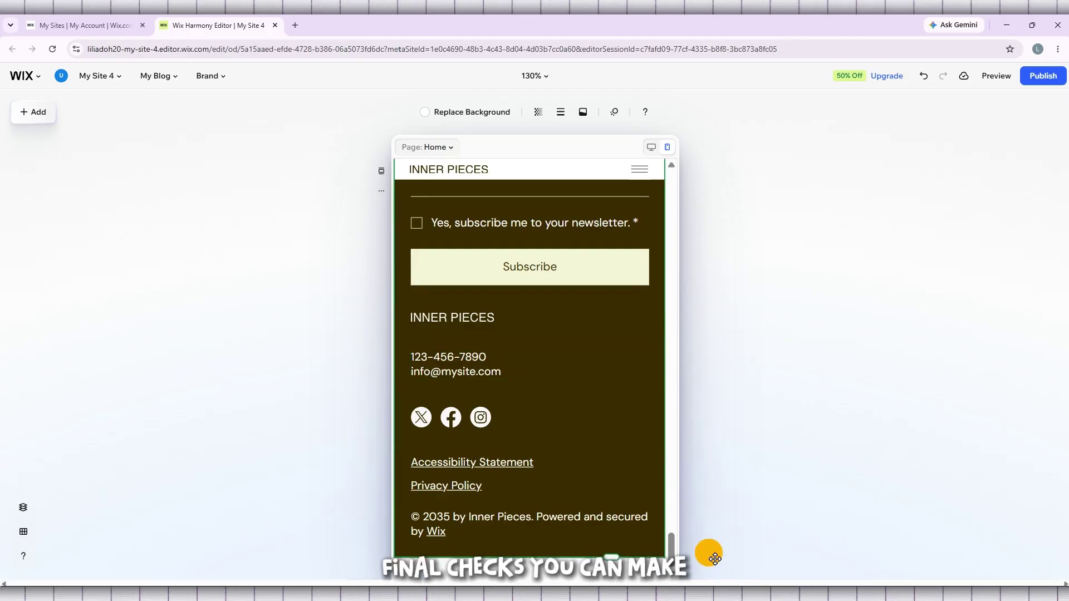
pyautogui.moveTo(672, 552); pyautogui.dragTo(677, 174)
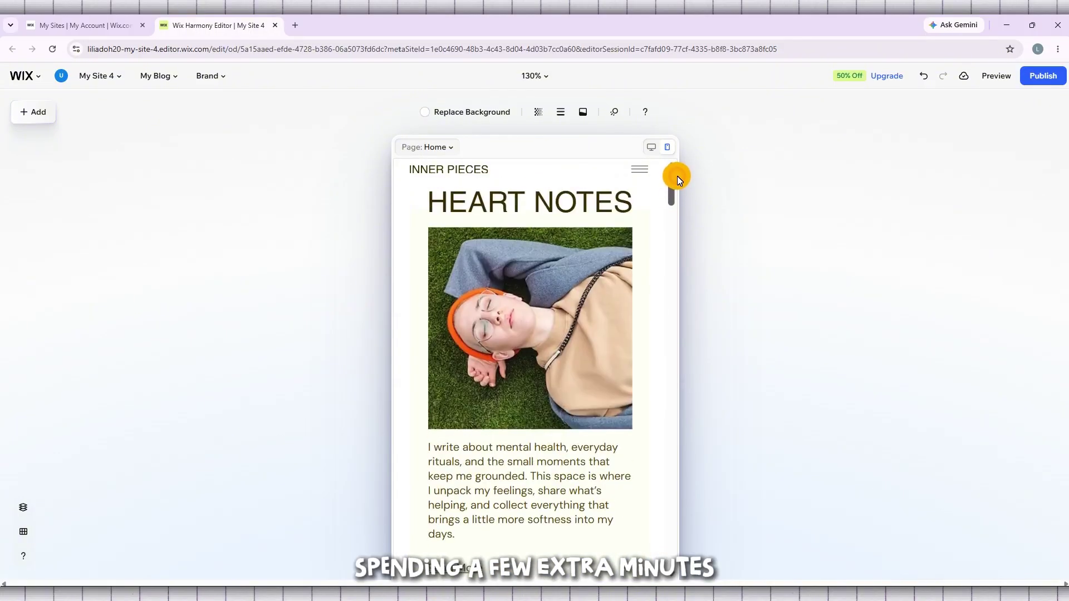